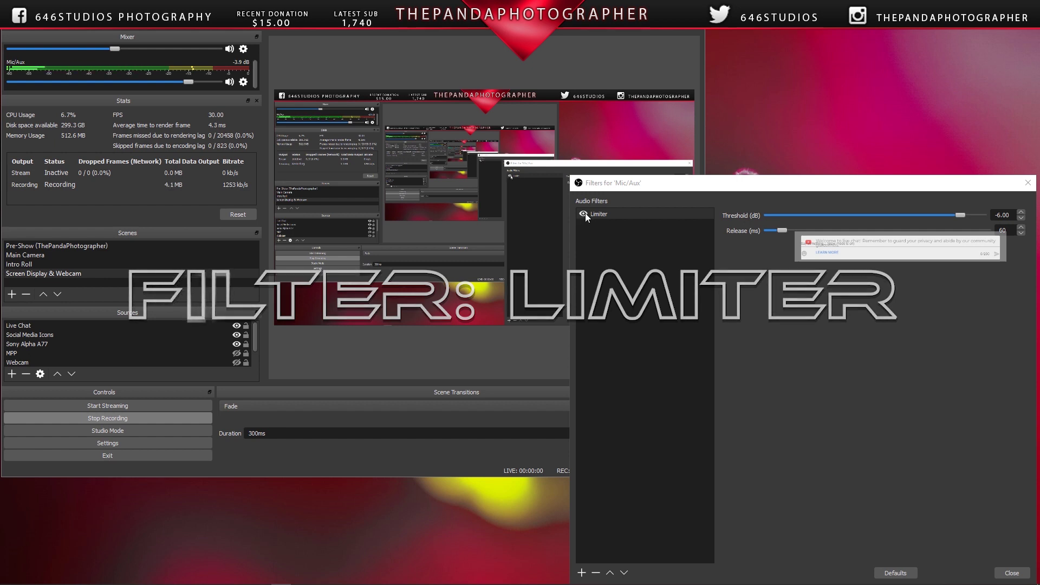
{"action": "left_click", "coordinate": [584, 214]}
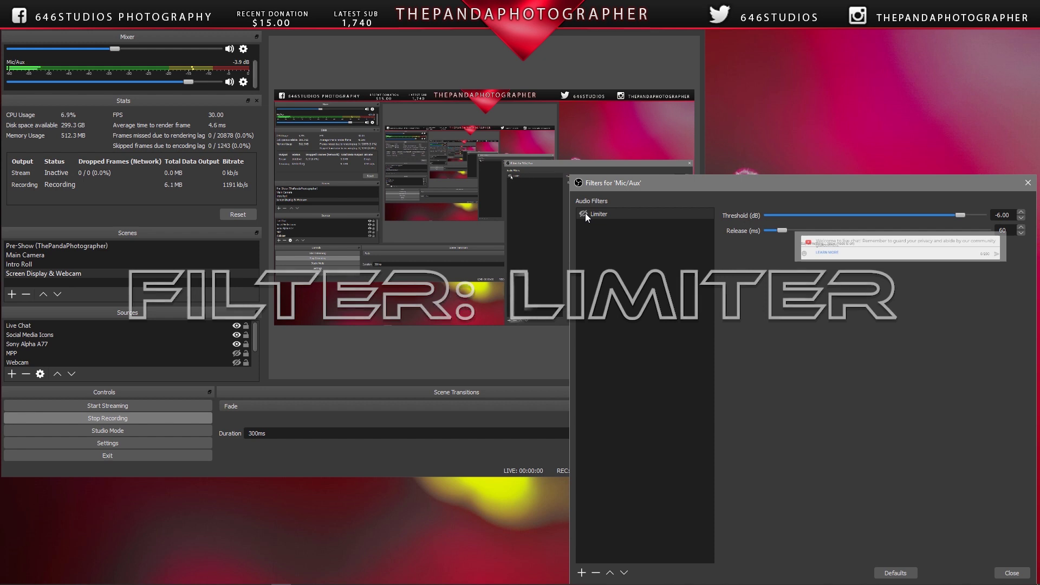
{"action": "left_click", "coordinate": [583, 214]}
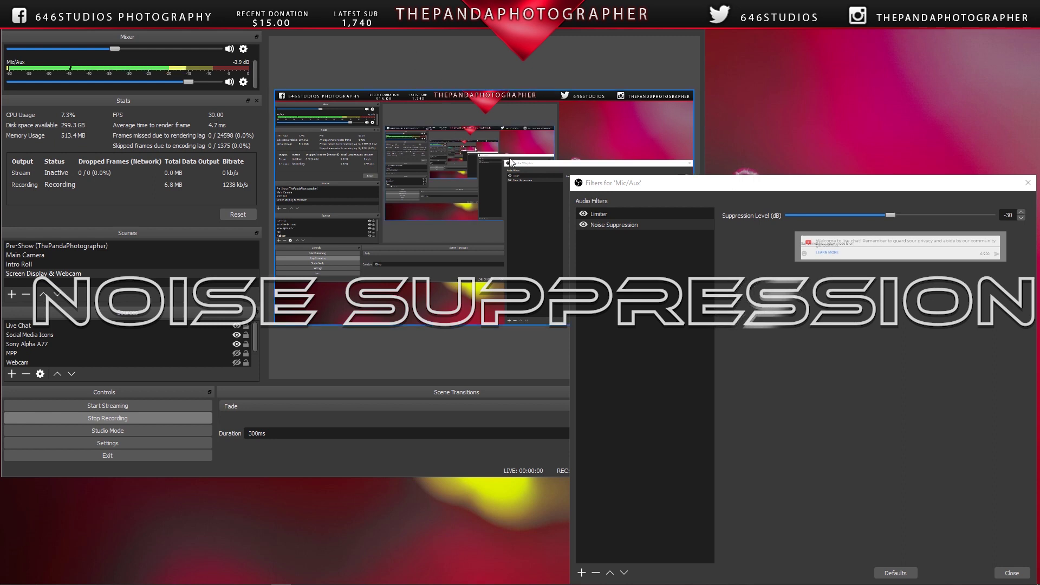
Toggle off the Noise Suppression filter to compare the mic sound without it.
{"action": "left_click", "coordinate": [583, 224]}
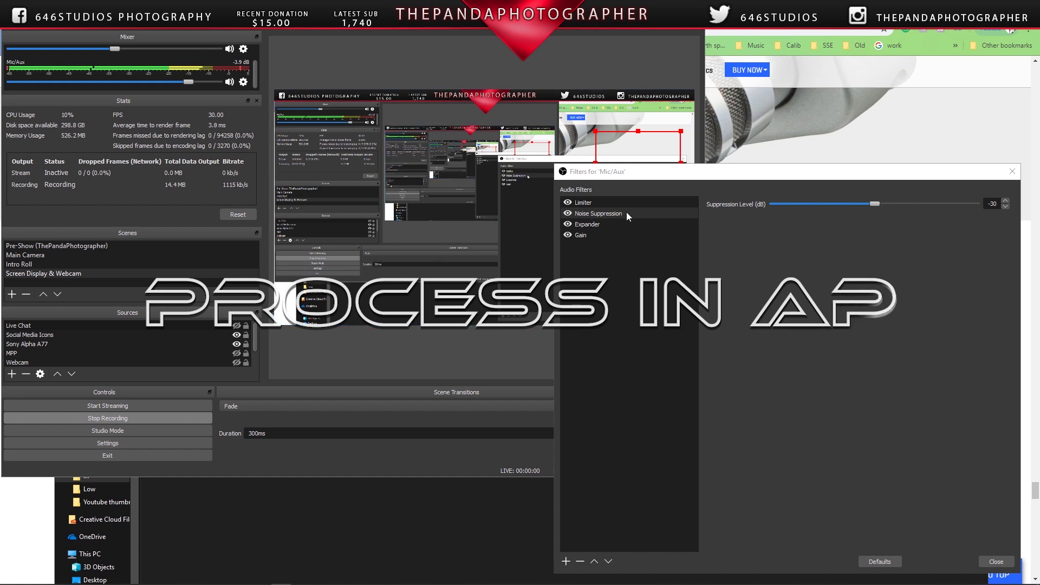
Check the Expander settings and the Gain filter at 8.00 dB, then switch to the H4n Pro page.
{"action": "left_click", "coordinate": [606, 223]}
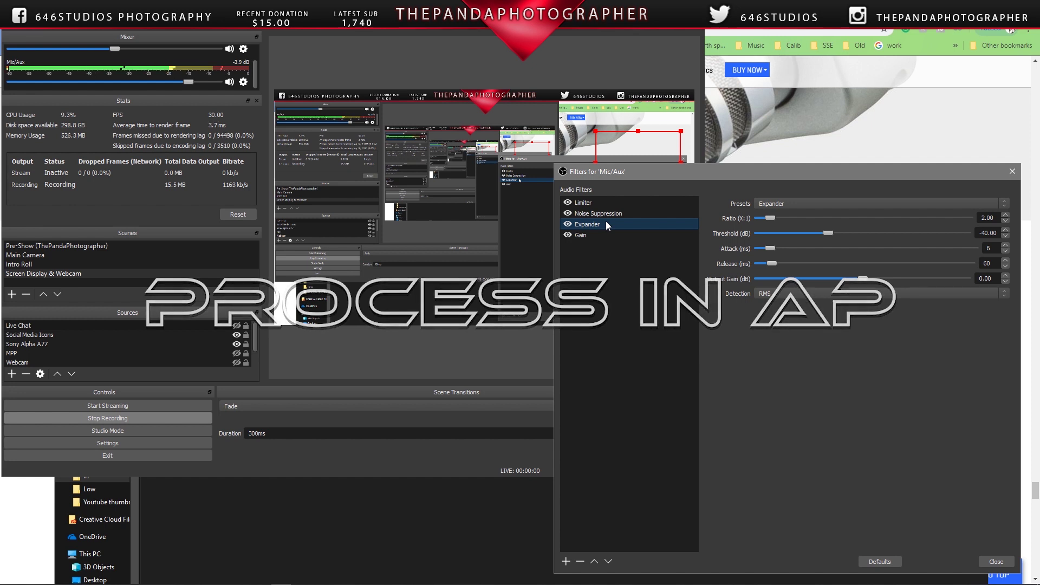
{"action": "left_click", "coordinate": [594, 234]}
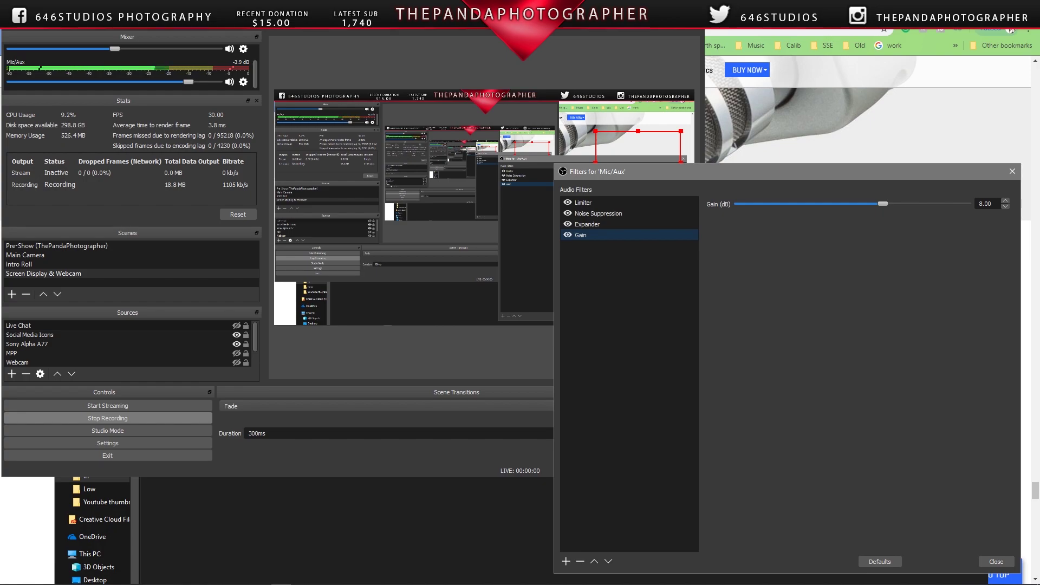
{"action": "key", "text": "alt+Tab"}
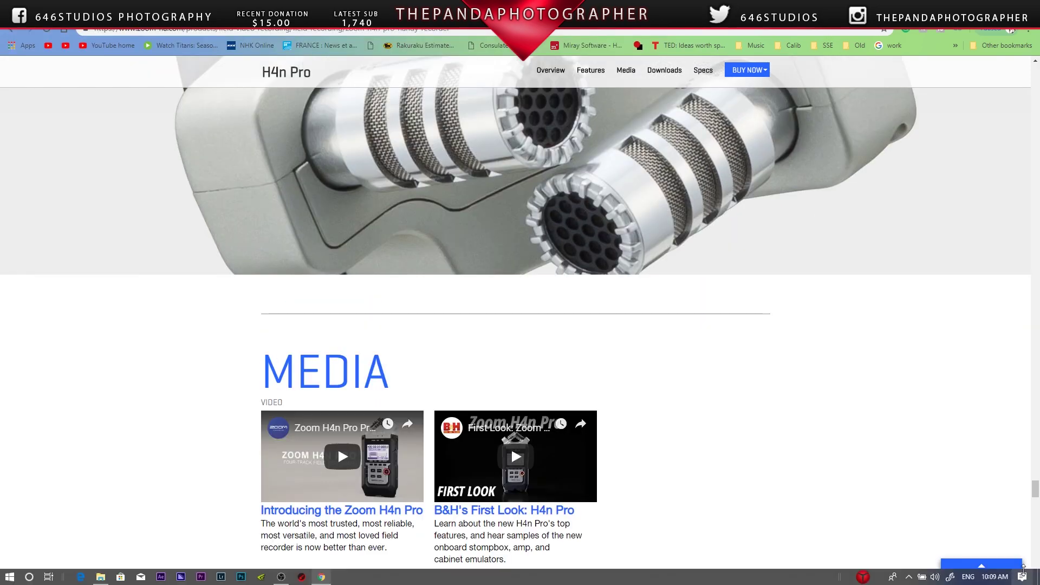
Return to the top of the H4n Pro page and read down to 'The Filmmaker's Favorite' section.
{"action": "left_click", "coordinate": [1036, 219]}
{"action": "left_click_drag", "start_coordinate": [1036, 219], "coordinate": [1036, 68]}
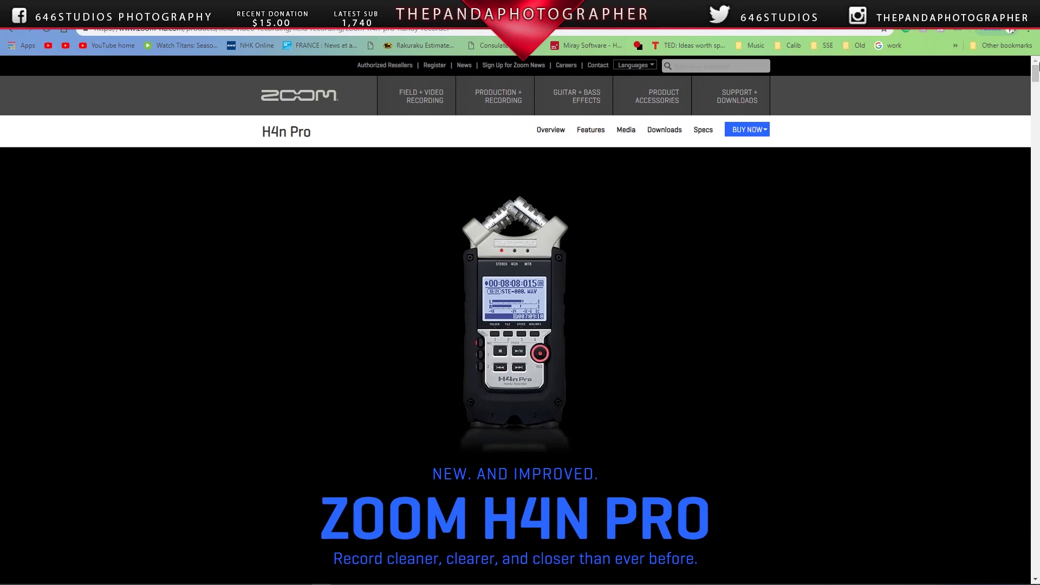
{"action": "scroll", "coordinate": [775, 205], "scroll_direction": "down", "scroll_amount": 5}
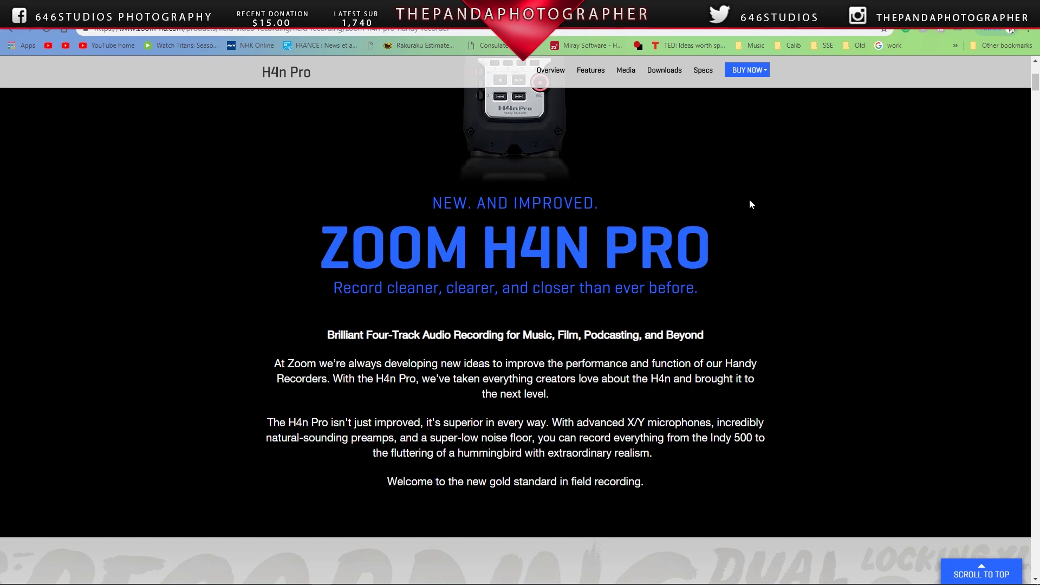
{"action": "scroll", "coordinate": [751, 203], "scroll_direction": "down", "scroll_amount": 5}
{"action": "scroll", "coordinate": [751, 204], "scroll_direction": "down", "scroll_amount": 1}
{"action": "scroll", "coordinate": [750, 203], "scroll_direction": "down", "scroll_amount": 2}
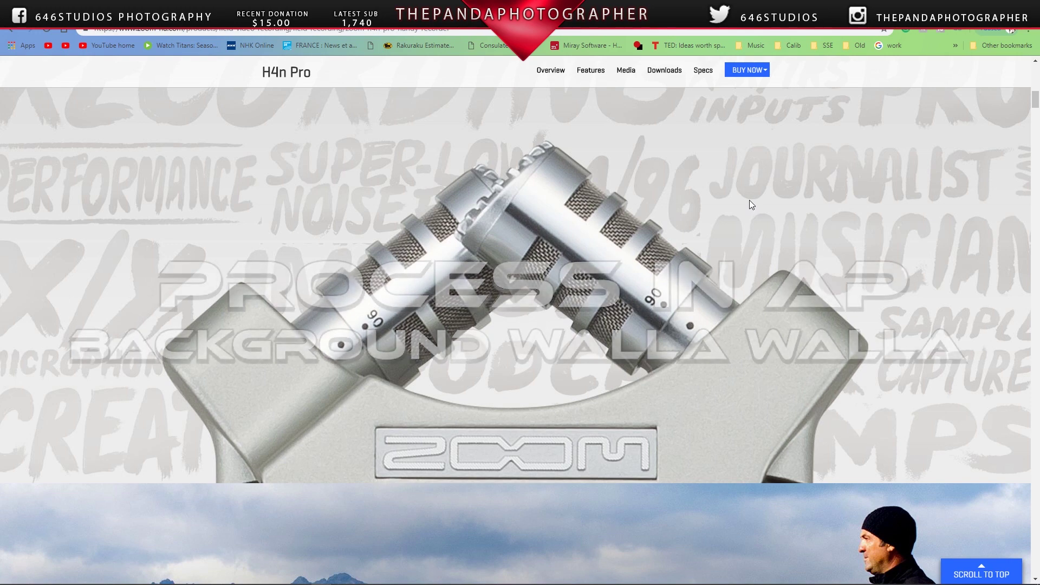
{"action": "scroll", "coordinate": [750, 204], "scroll_direction": "down", "scroll_amount": 5}
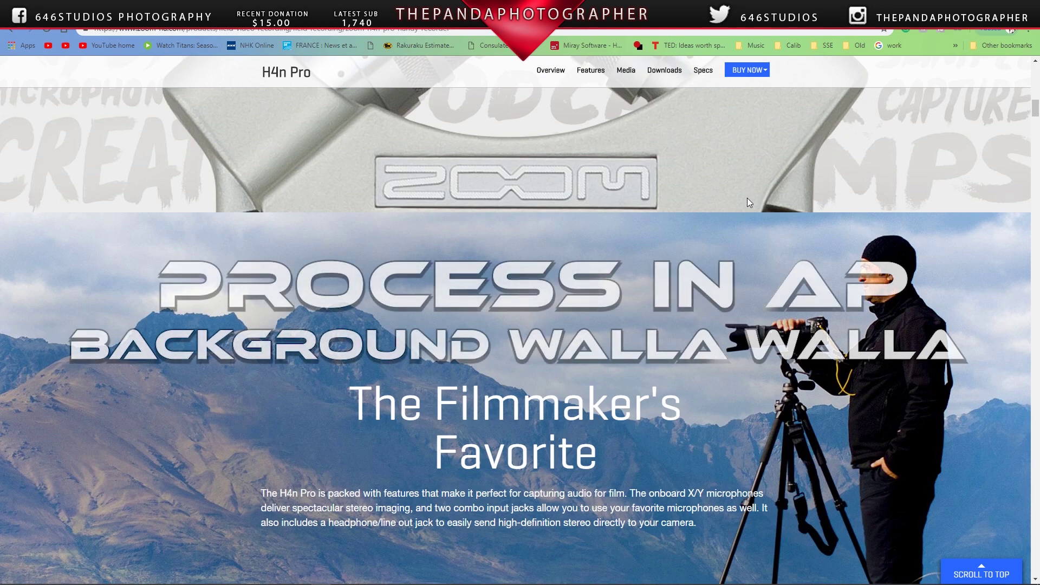
Scroll past the product video to the 'High-Performance Mic Preamps' section on 24-bit/96 kHz recording.
{"action": "scroll", "coordinate": [747, 199], "scroll_direction": "down", "scroll_amount": 5}
{"action": "scroll", "coordinate": [749, 202], "scroll_direction": "down", "scroll_amount": 5}
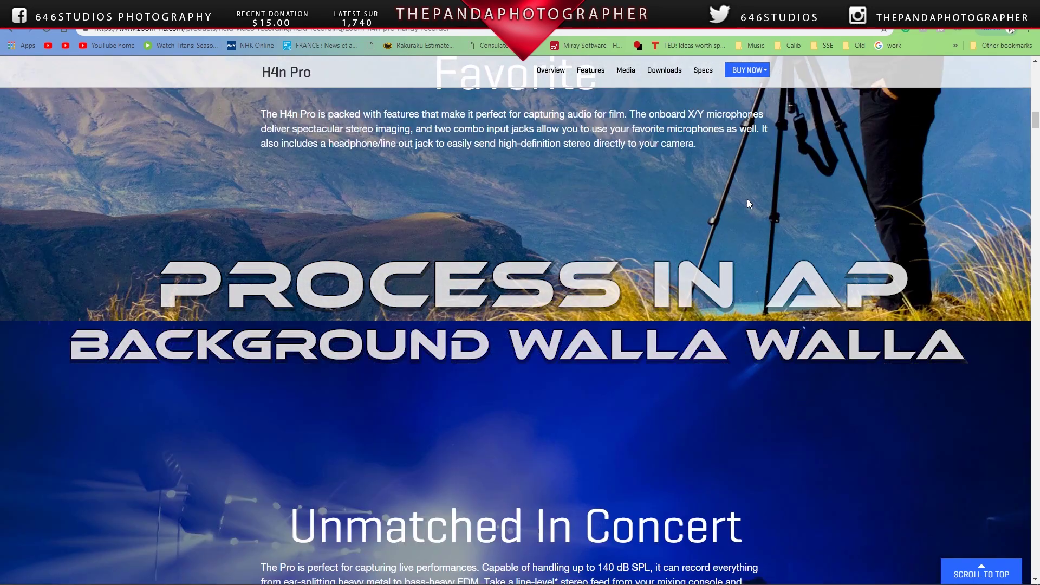
{"action": "scroll", "coordinate": [749, 203], "scroll_direction": "down", "scroll_amount": 1}
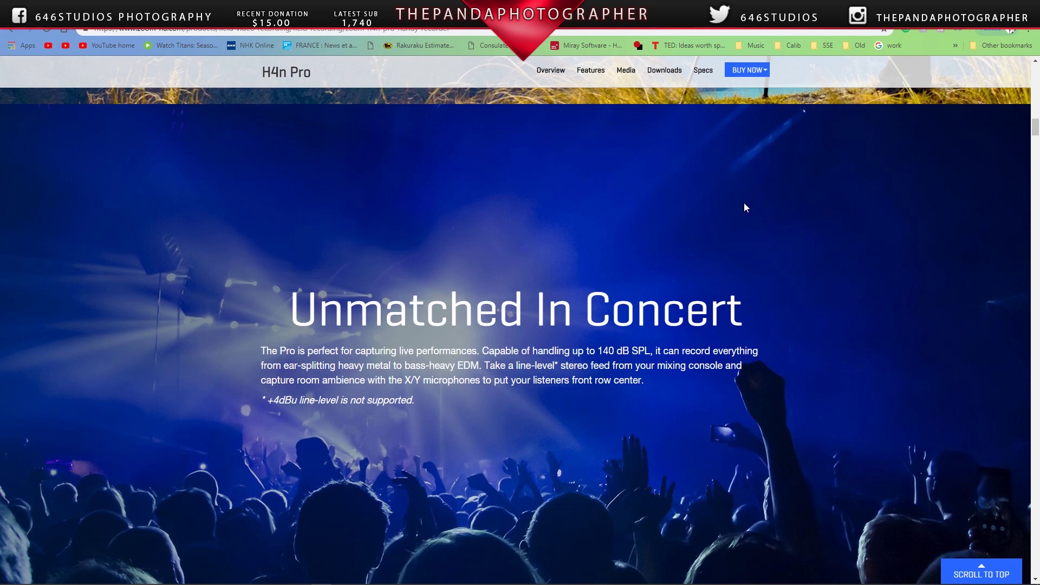
{"action": "scroll", "coordinate": [744, 203], "scroll_direction": "down", "scroll_amount": 4}
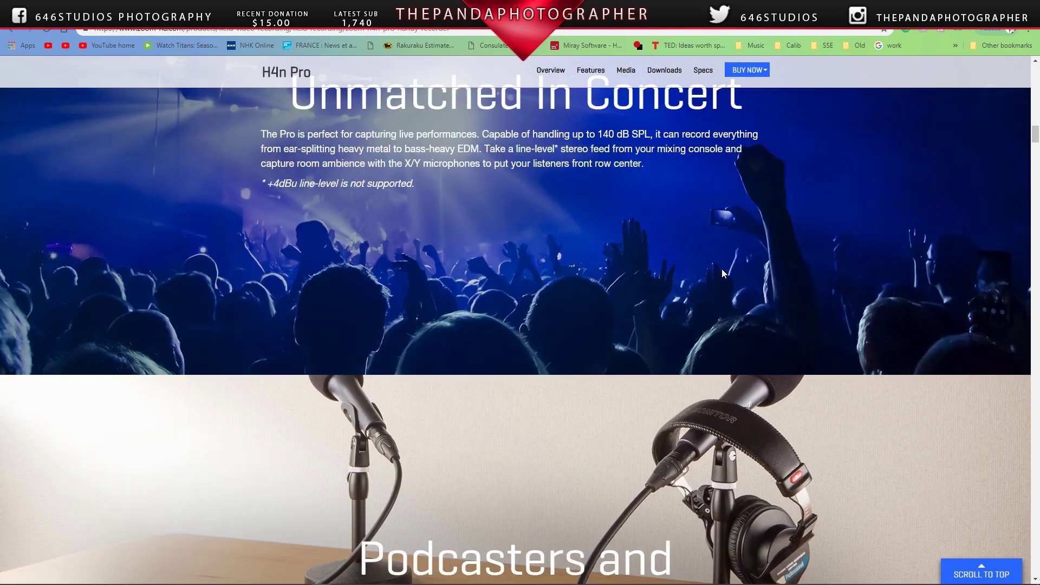
{"action": "scroll", "coordinate": [722, 282], "scroll_direction": "down", "scroll_amount": 2}
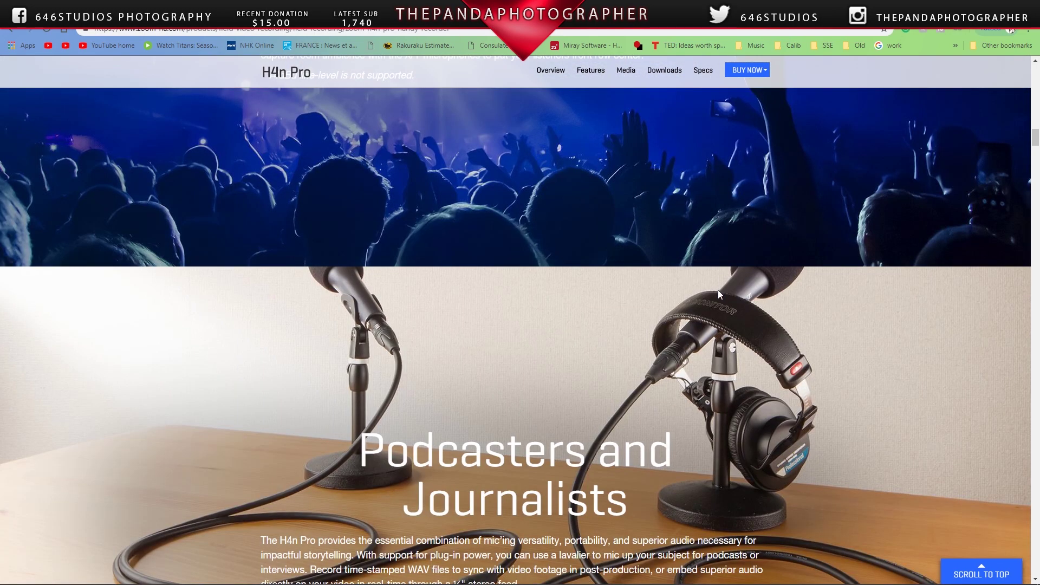
{"action": "scroll", "coordinate": [717, 292], "scroll_direction": "down", "scroll_amount": 2}
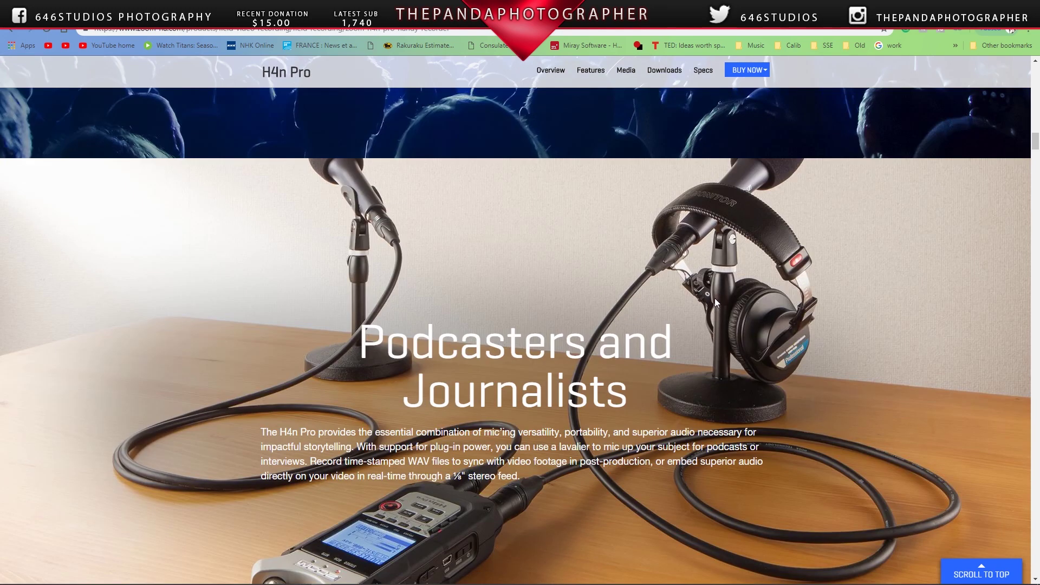
{"action": "scroll", "coordinate": [716, 303], "scroll_direction": "down", "scroll_amount": 1}
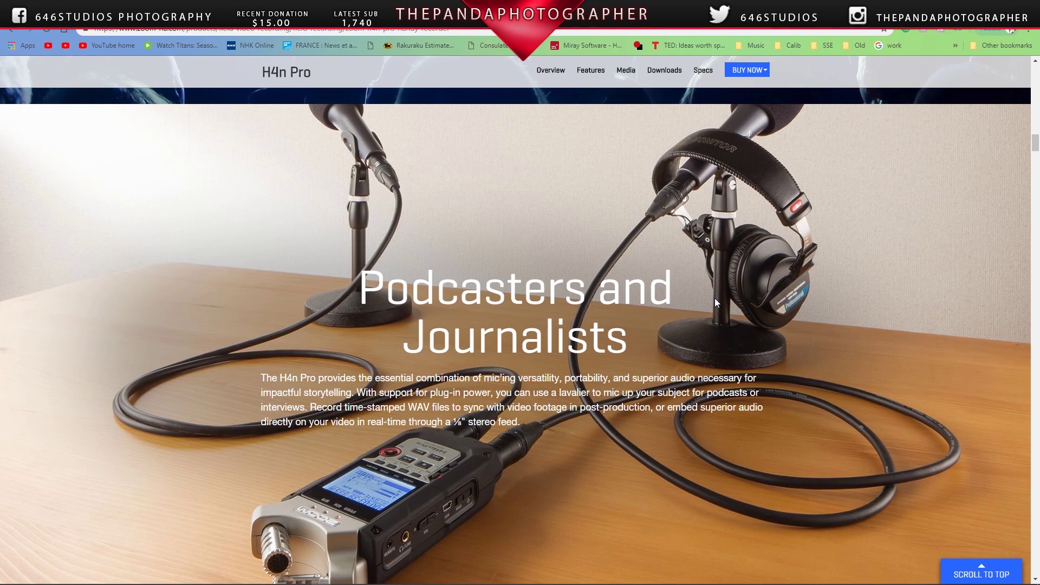
{"action": "scroll", "coordinate": [715, 303], "scroll_direction": "down", "scroll_amount": 2}
{"action": "scroll", "coordinate": [707, 278], "scroll_direction": "down", "scroll_amount": 5}
{"action": "scroll", "coordinate": [707, 277], "scroll_direction": "down", "scroll_amount": 4}
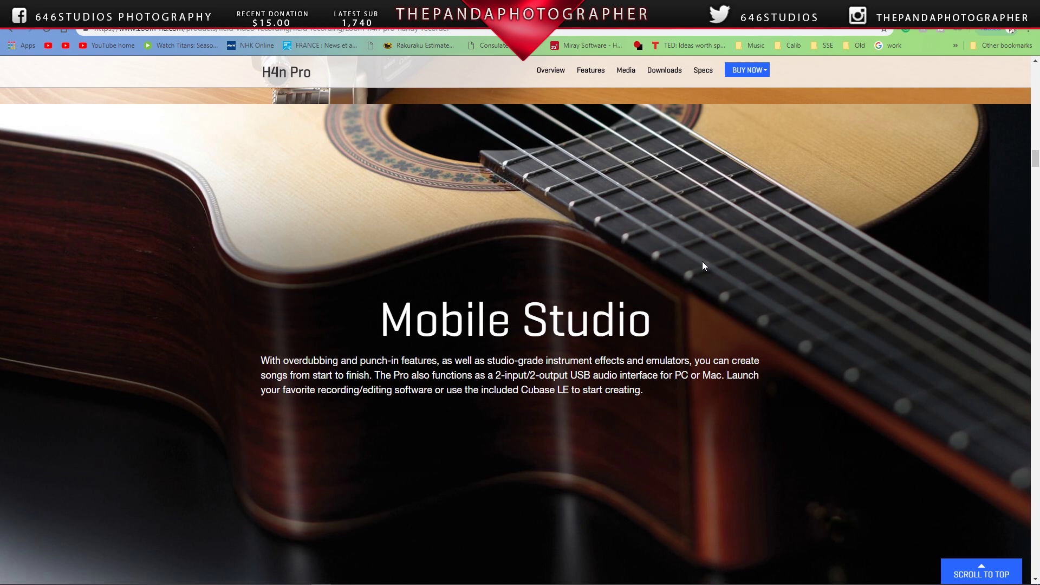
{"action": "scroll", "coordinate": [704, 270], "scroll_direction": "down", "scroll_amount": 5}
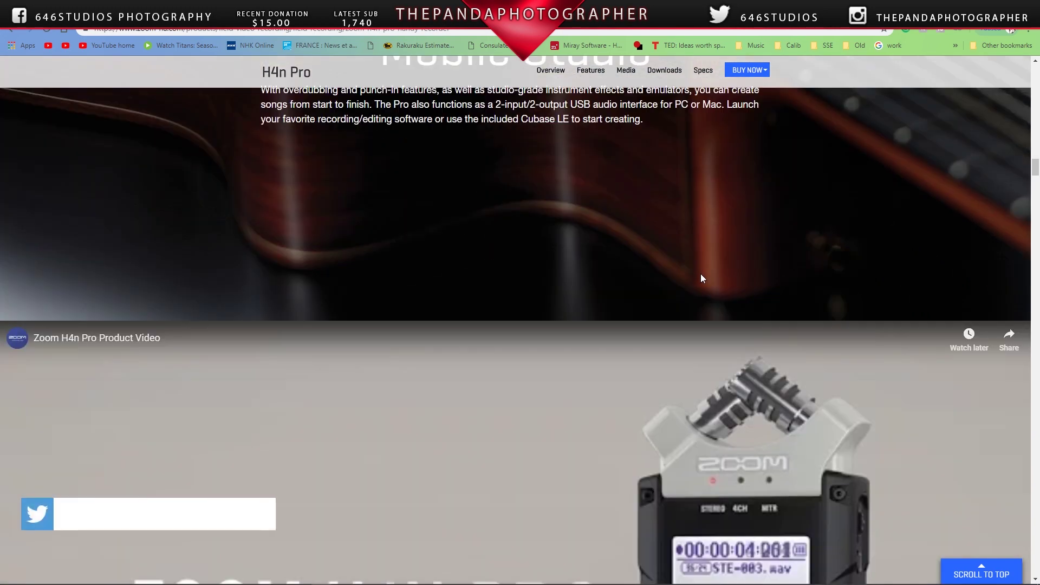
{"action": "scroll", "coordinate": [699, 272], "scroll_direction": "down", "scroll_amount": 4}
{"action": "scroll", "coordinate": [699, 271], "scroll_direction": "down", "scroll_amount": 2}
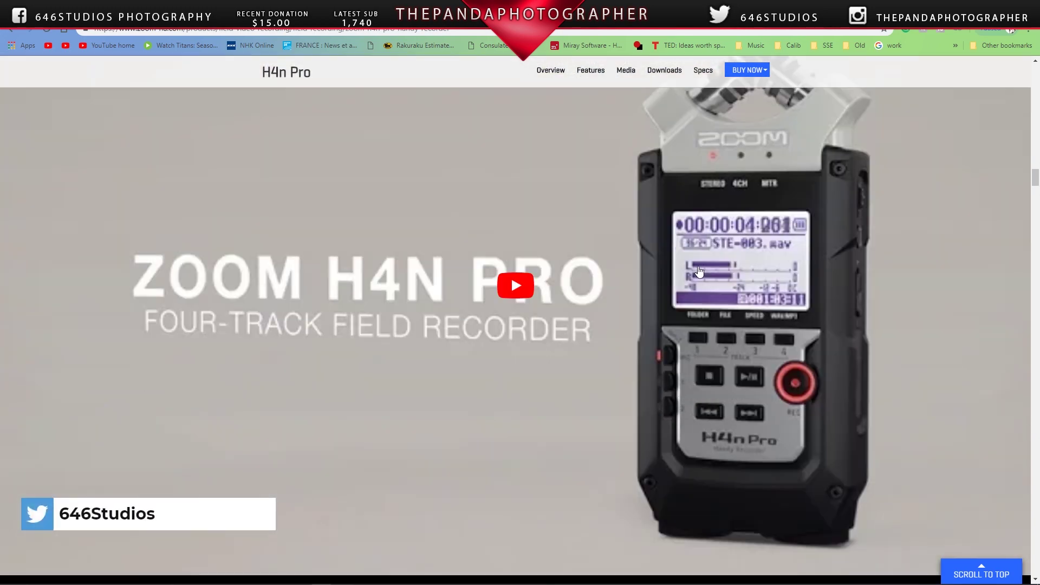
{"action": "scroll", "coordinate": [697, 271], "scroll_direction": "down", "scroll_amount": 10}
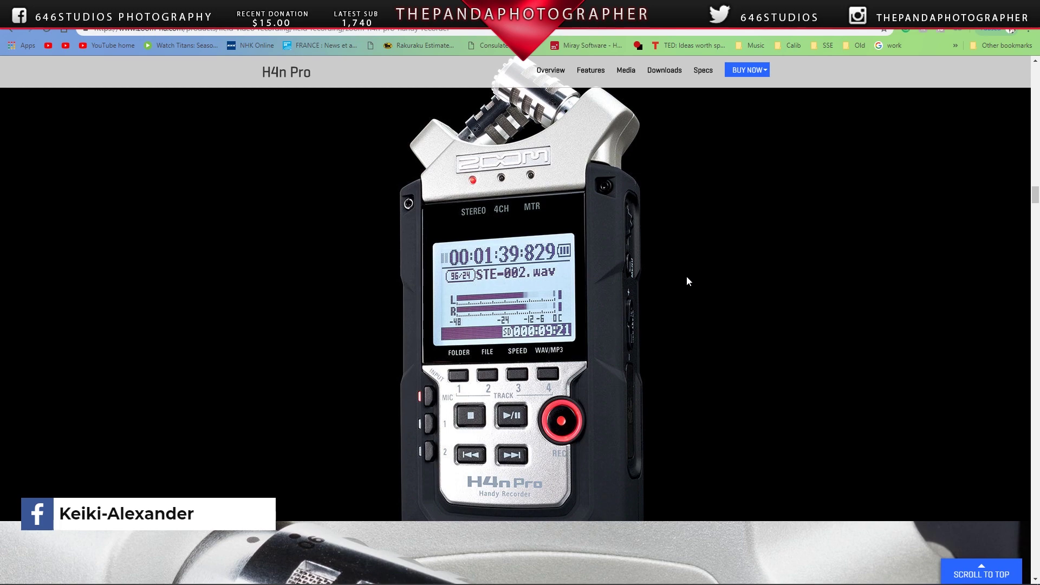
{"action": "scroll", "coordinate": [684, 286], "scroll_direction": "down", "scroll_amount": 4}
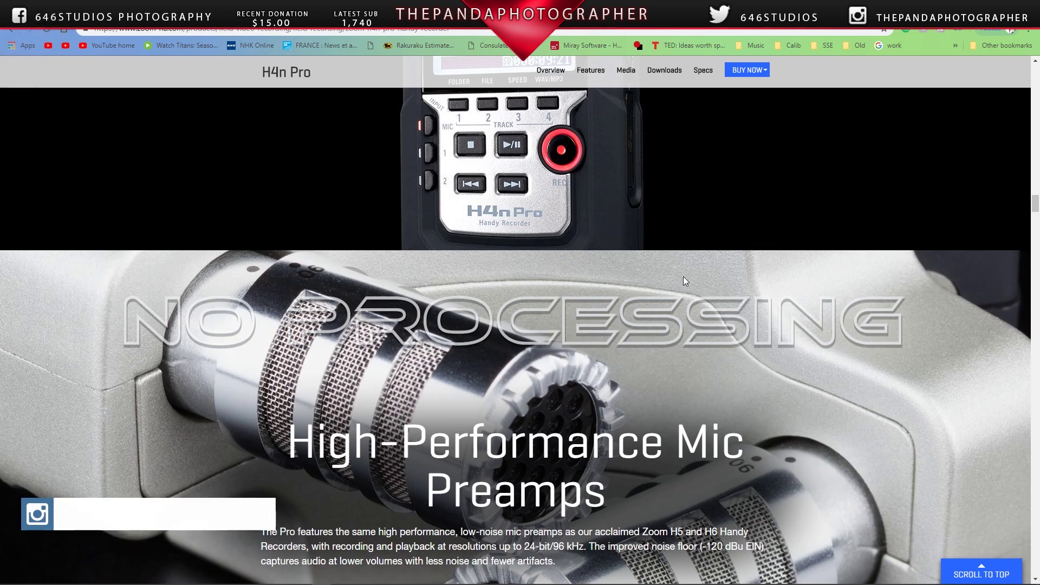
{"action": "scroll", "coordinate": [684, 277], "scroll_direction": "down", "scroll_amount": 4}
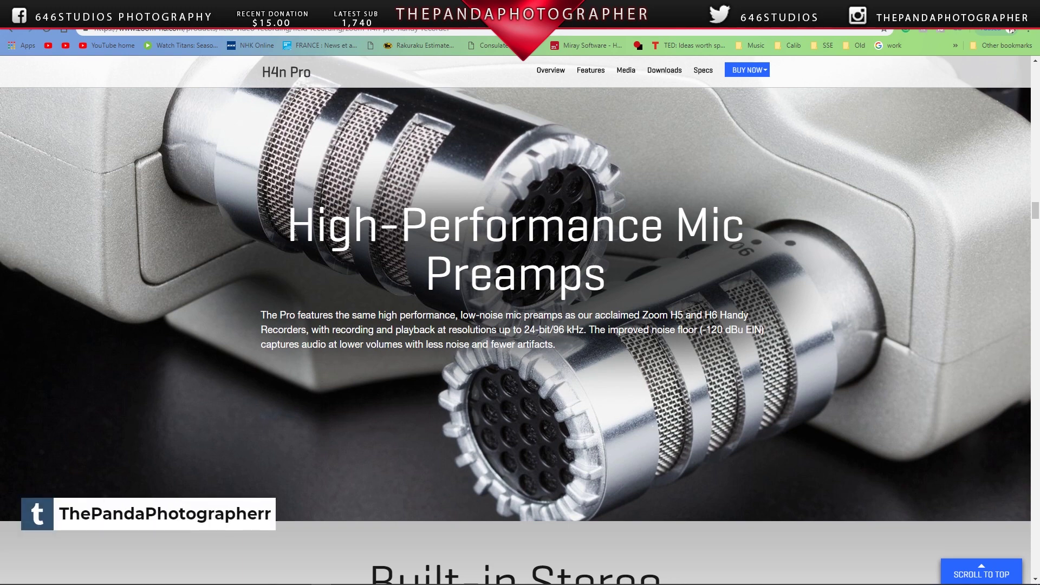
Scroll through Built-in Stereo Recording and Outputs to the start of the 'Form Factor' section.
{"action": "scroll", "coordinate": [687, 254], "scroll_direction": "down", "scroll_amount": 8}
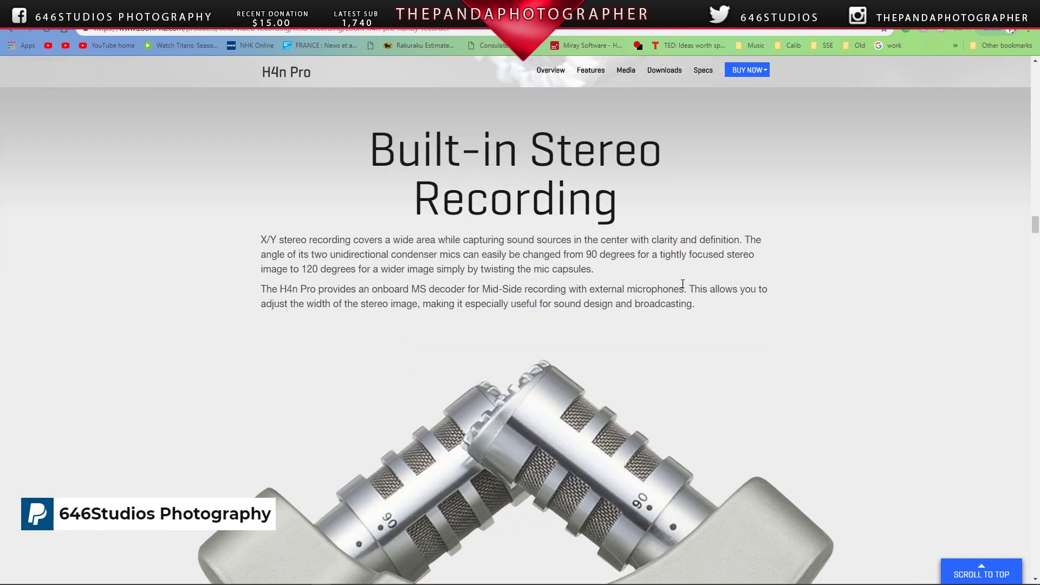
{"action": "scroll", "coordinate": [683, 277], "scroll_direction": "down", "scroll_amount": 5}
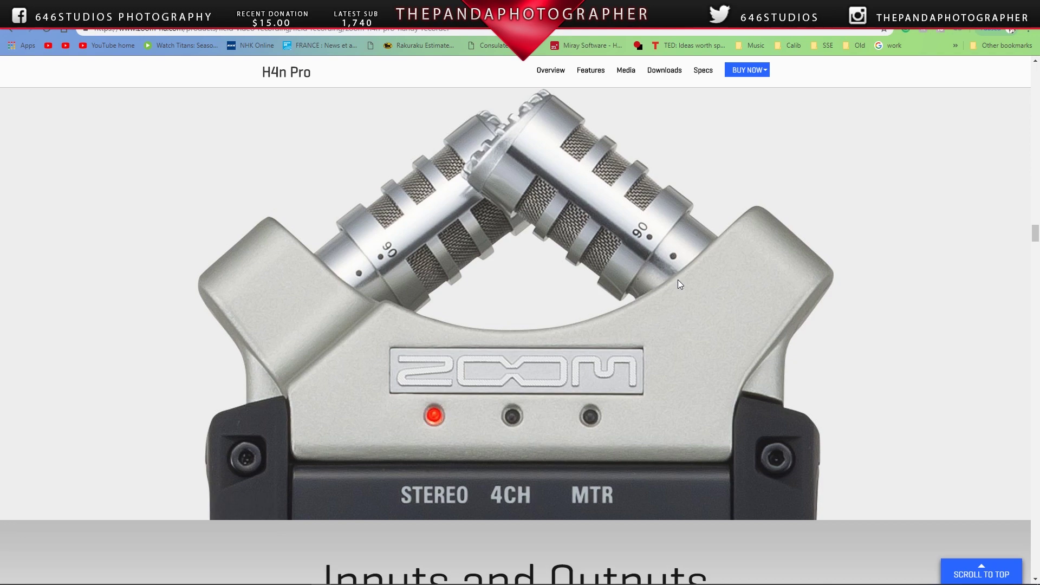
{"action": "scroll", "coordinate": [733, 229], "scroll_direction": "down", "scroll_amount": 10}
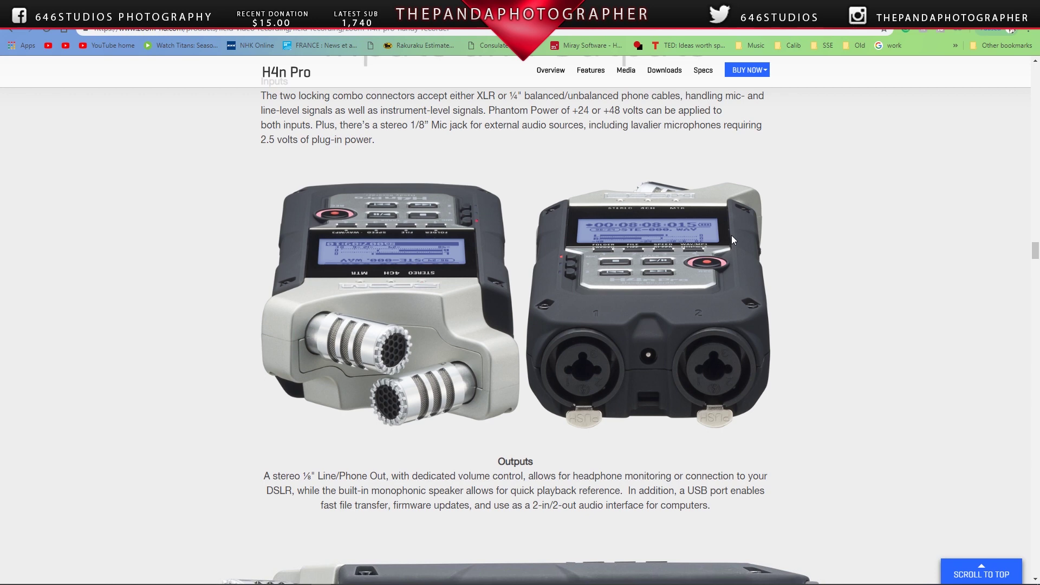
{"action": "scroll", "coordinate": [727, 307], "scroll_direction": "down", "scroll_amount": 4}
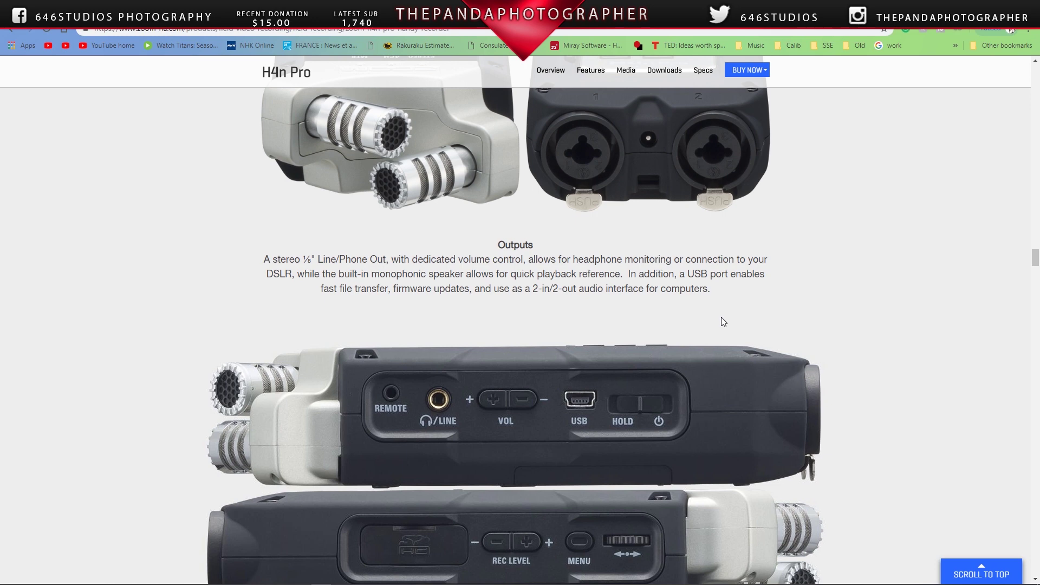
{"action": "scroll", "coordinate": [723, 324], "scroll_direction": "down", "scroll_amount": 4}
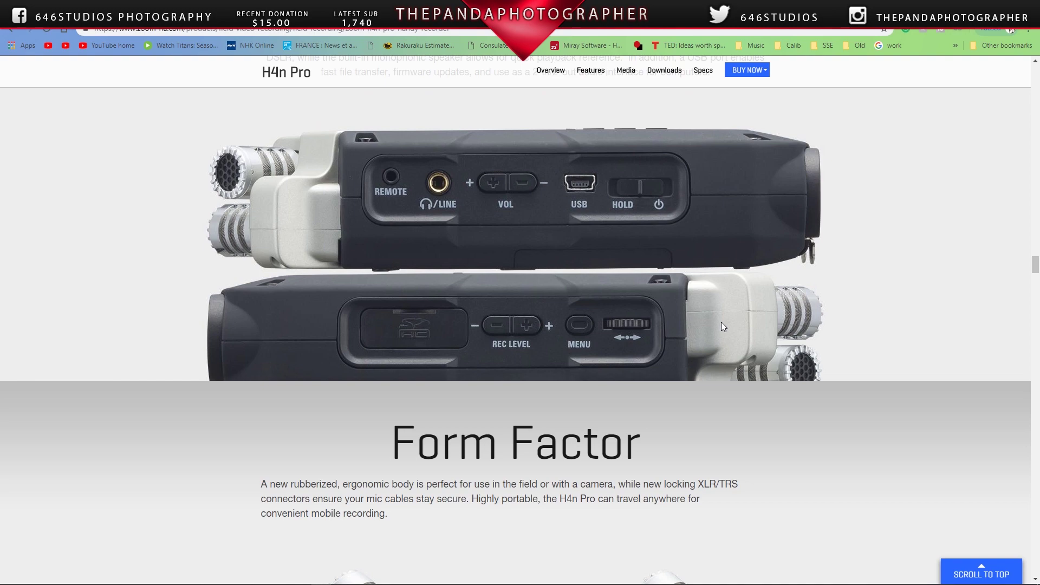
Scroll past the effects and recording-time tables to the Cubase LE 9.5 and WaveLab LE 9.5 section.
{"action": "scroll", "coordinate": [720, 346], "scroll_direction": "down", "scroll_amount": 5}
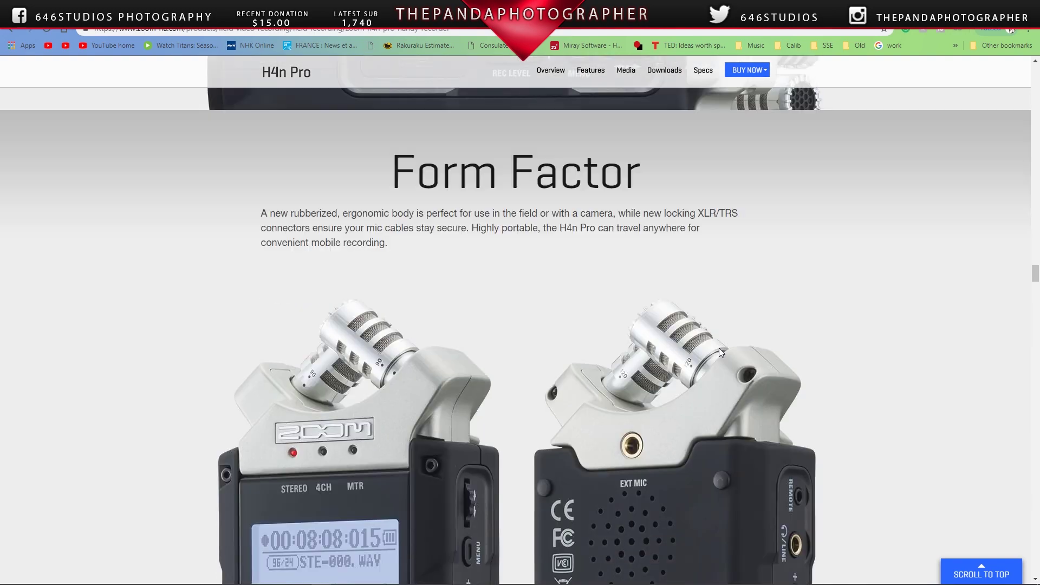
{"action": "scroll", "coordinate": [720, 348], "scroll_direction": "down", "scroll_amount": 5}
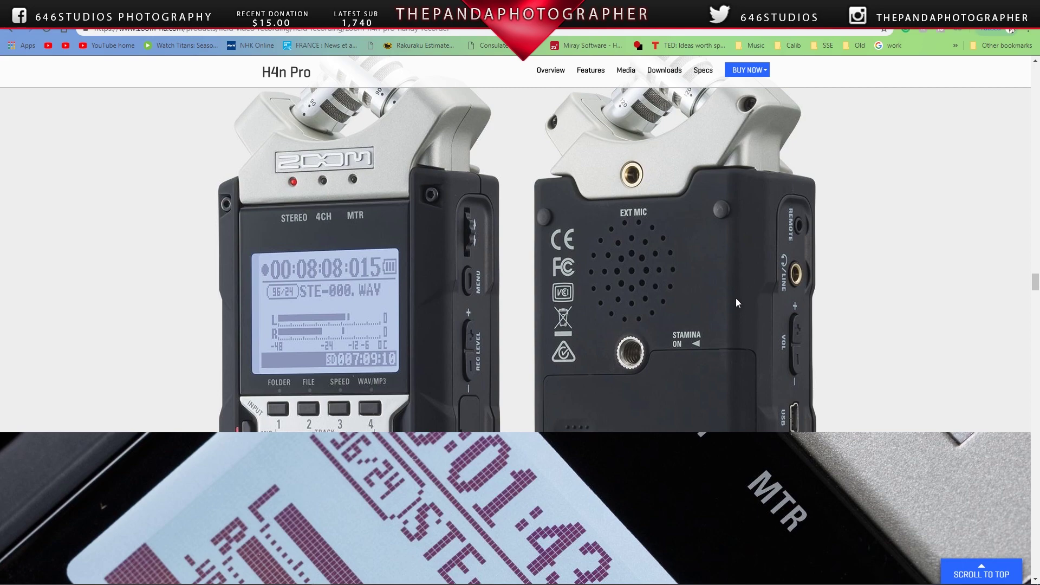
{"action": "scroll", "coordinate": [717, 349], "scroll_direction": "down", "scroll_amount": 5}
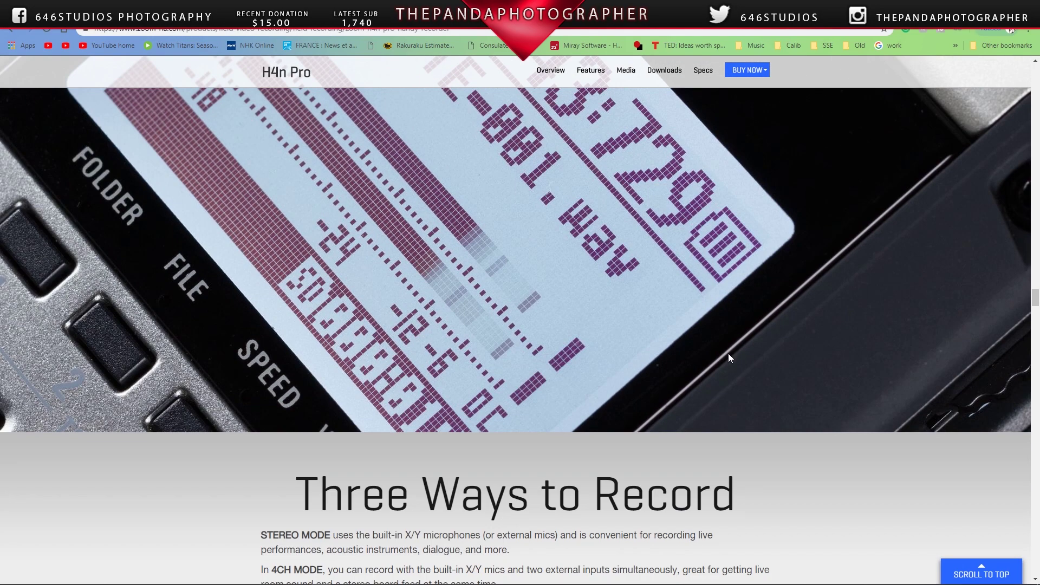
{"action": "scroll", "coordinate": [730, 358], "scroll_direction": "down", "scroll_amount": 5}
{"action": "scroll", "coordinate": [727, 359], "scroll_direction": "down", "scroll_amount": 2}
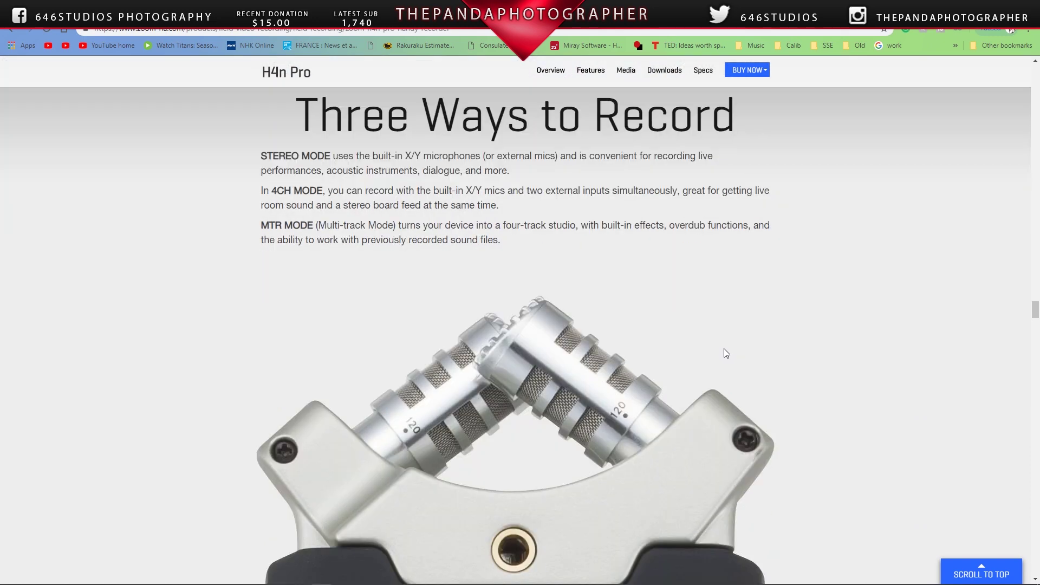
{"action": "scroll", "coordinate": [724, 353], "scroll_direction": "down", "scroll_amount": 2}
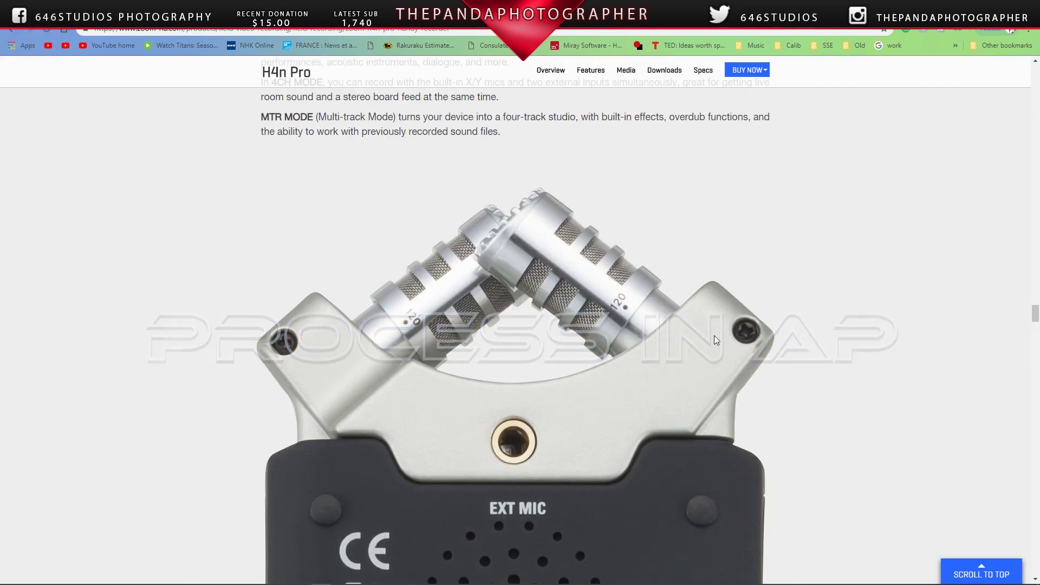
{"action": "scroll", "coordinate": [713, 338], "scroll_direction": "down", "scroll_amount": 8}
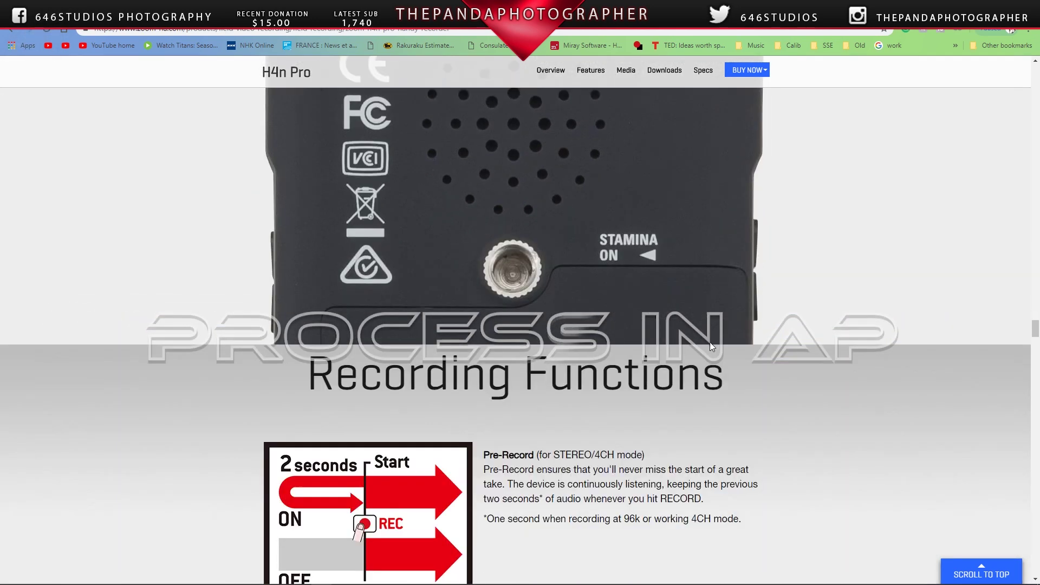
{"action": "scroll", "coordinate": [710, 347], "scroll_direction": "down", "scroll_amount": 4}
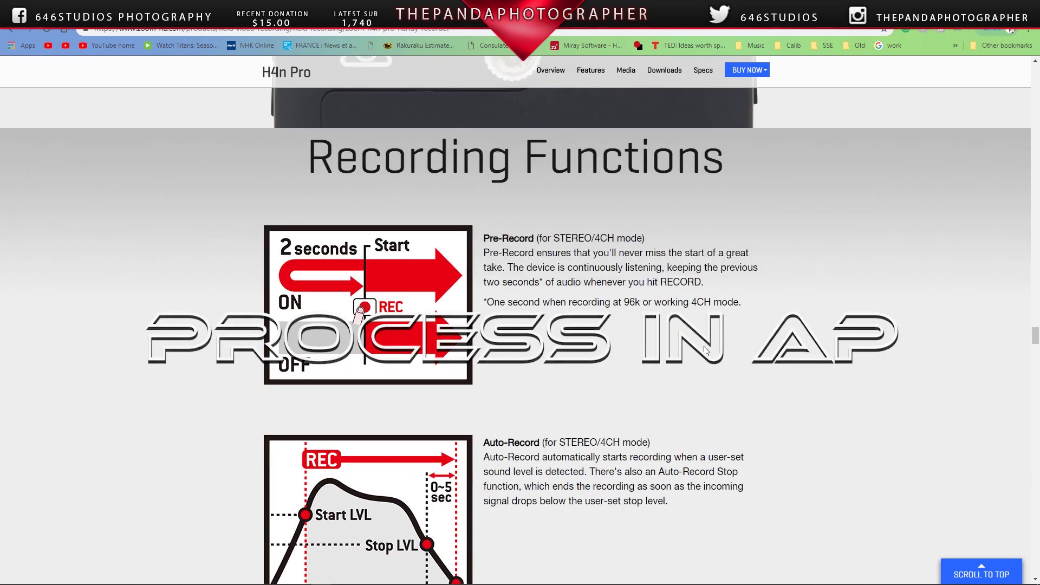
{"action": "scroll", "coordinate": [706, 349], "scroll_direction": "down", "scroll_amount": 5}
{"action": "scroll", "coordinate": [698, 350], "scroll_direction": "down", "scroll_amount": 5}
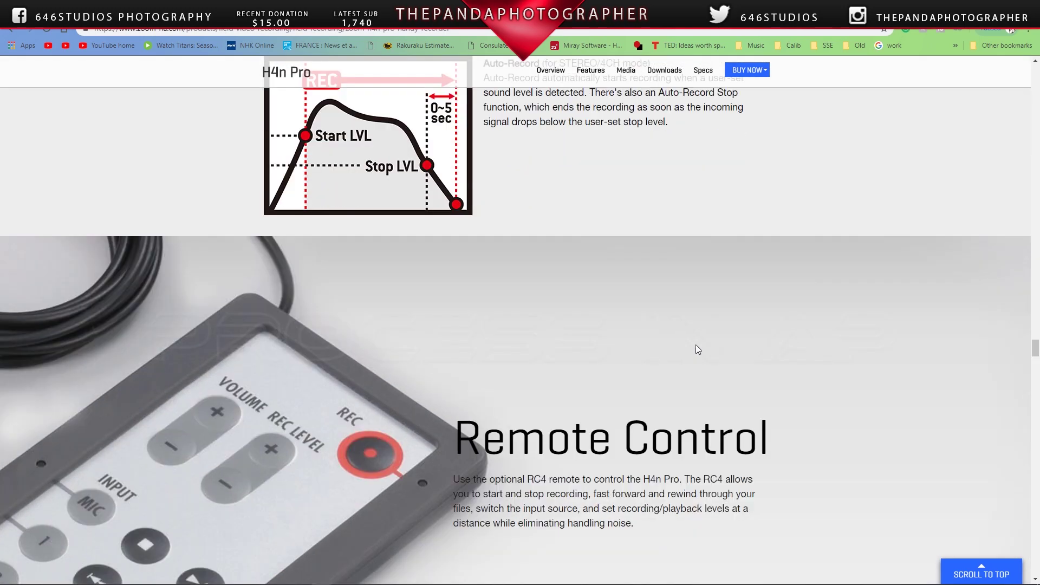
{"action": "scroll", "coordinate": [696, 345], "scroll_direction": "down", "scroll_amount": 5}
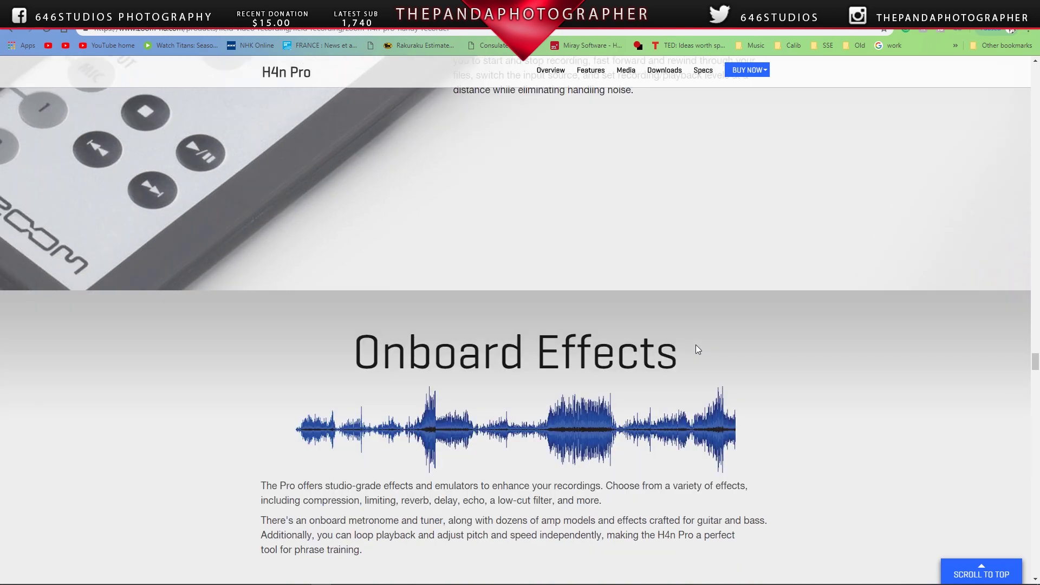
{"action": "scroll", "coordinate": [696, 343], "scroll_direction": "down", "scroll_amount": 5}
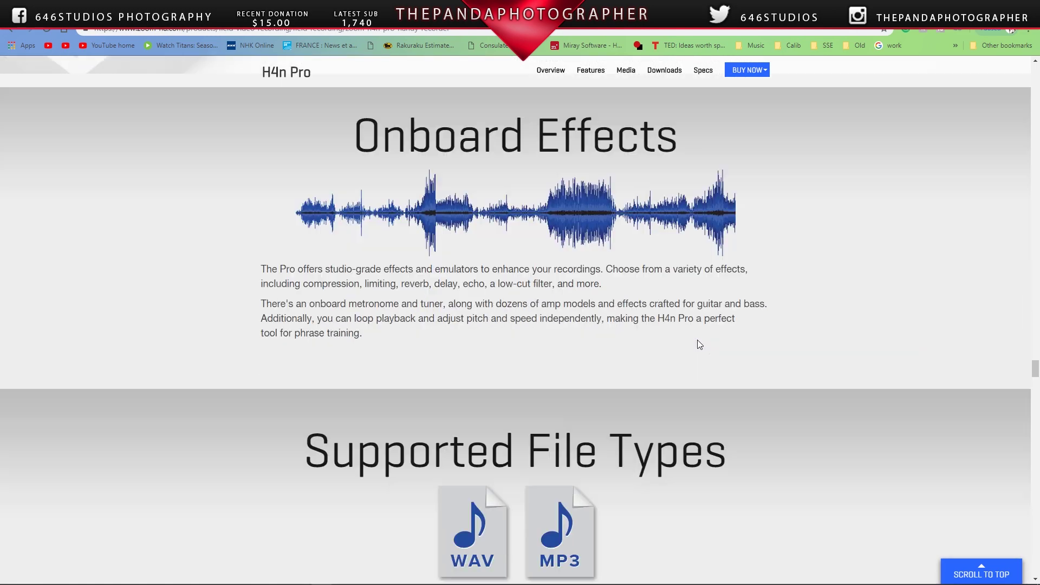
{"action": "scroll", "coordinate": [697, 340], "scroll_direction": "down", "scroll_amount": 4}
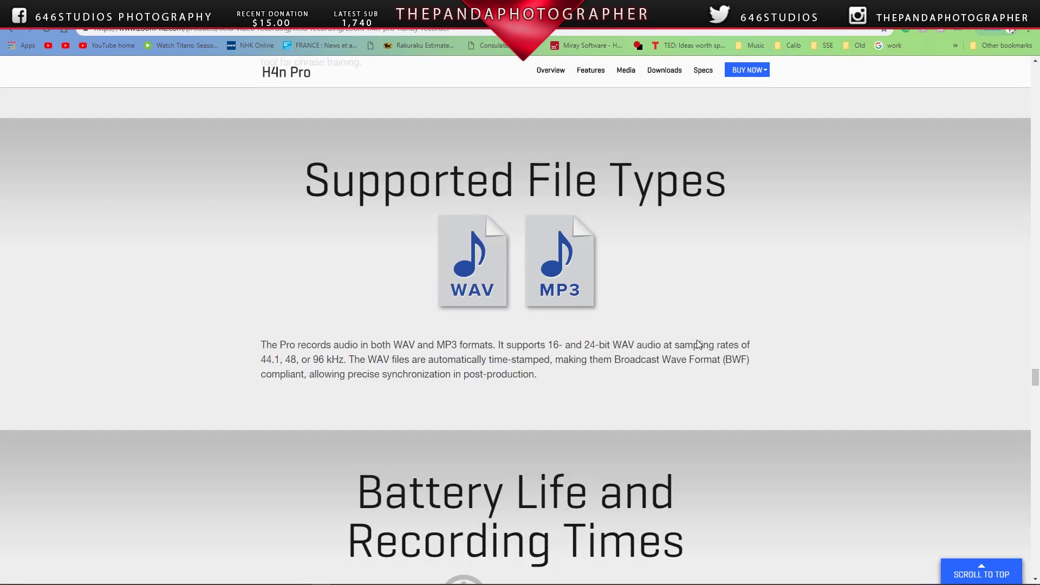
{"action": "scroll", "coordinate": [696, 340], "scroll_direction": "down", "scroll_amount": 4}
{"action": "scroll", "coordinate": [698, 340], "scroll_direction": "down", "scroll_amount": 7}
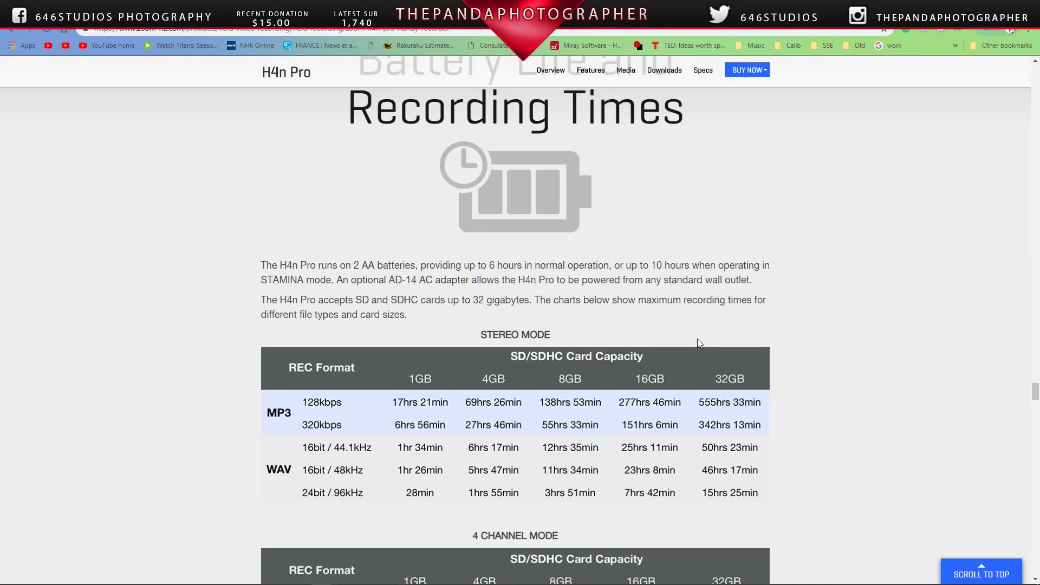
{"action": "scroll", "coordinate": [699, 341], "scroll_direction": "down", "scroll_amount": 2}
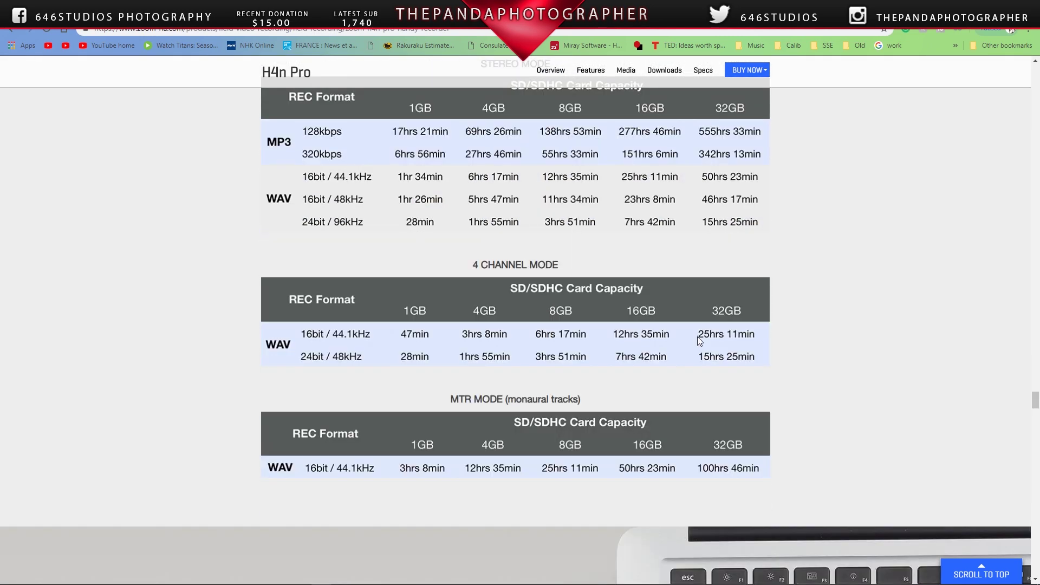
{"action": "scroll", "coordinate": [698, 340], "scroll_direction": "down", "scroll_amount": 1}
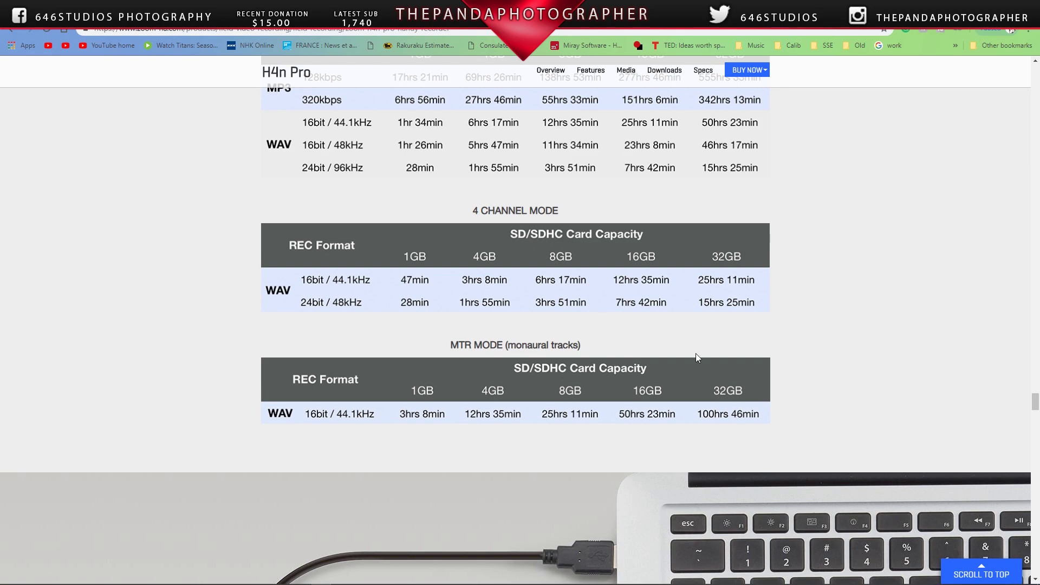
{"action": "scroll", "coordinate": [698, 344], "scroll_direction": "down", "scroll_amount": 3}
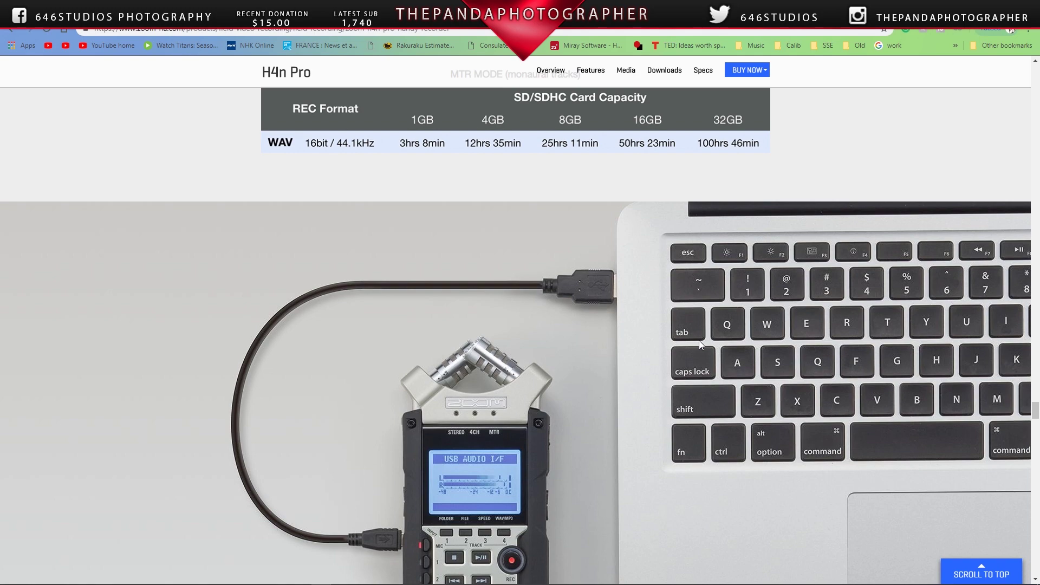
{"action": "scroll", "coordinate": [699, 341], "scroll_direction": "down", "scroll_amount": 4}
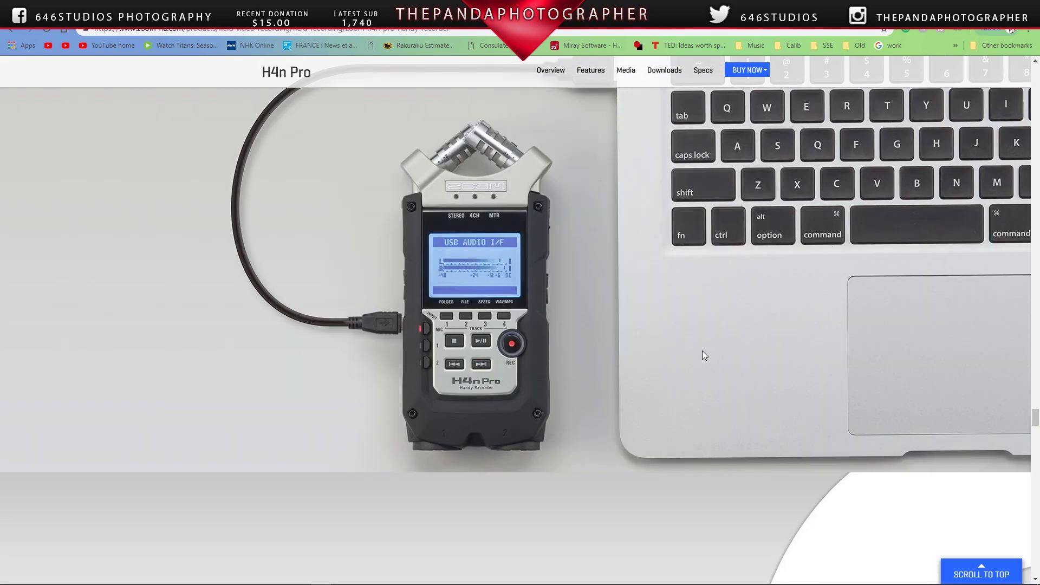
{"action": "scroll", "coordinate": [703, 355], "scroll_direction": "down", "scroll_amount": 8}
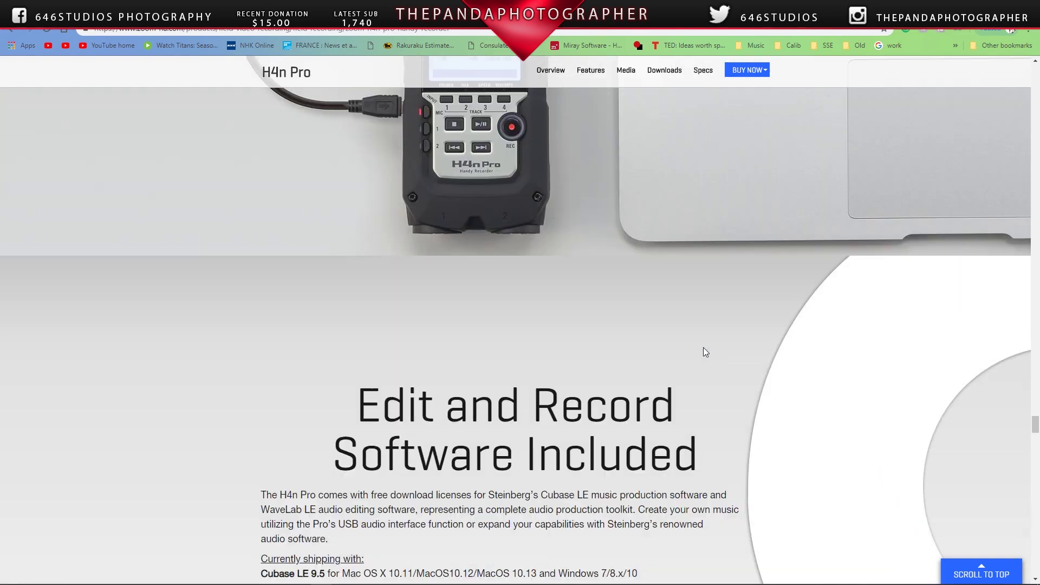
{"action": "scroll", "coordinate": [703, 356], "scroll_direction": "down", "scroll_amount": 1}
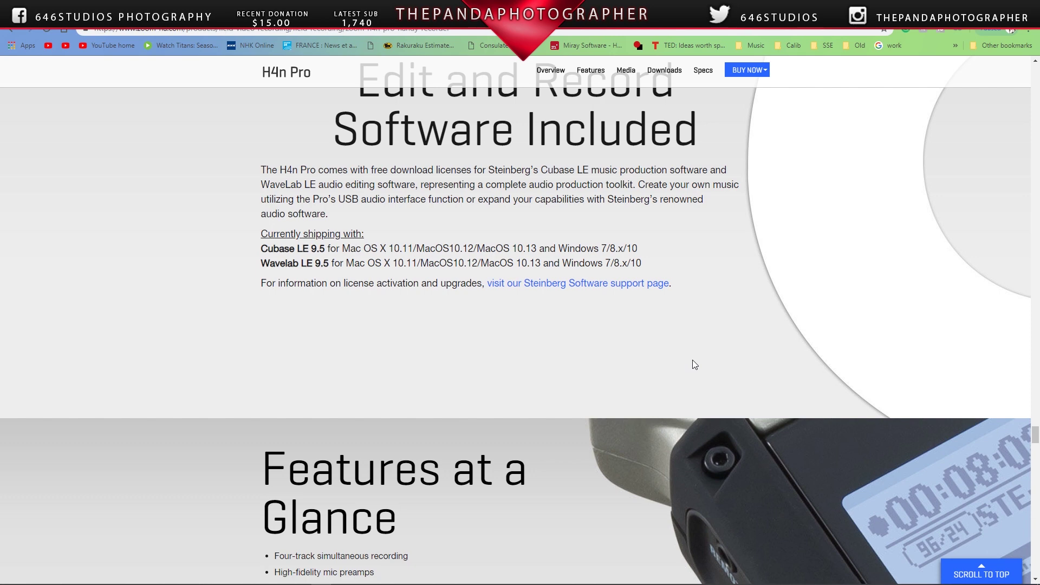
Briefly show OBS's Mic/Aux filters, then switch to the Instagram post with the macro flower photo.
{"action": "scroll", "coordinate": [693, 360], "scroll_direction": "down", "scroll_amount": 1}
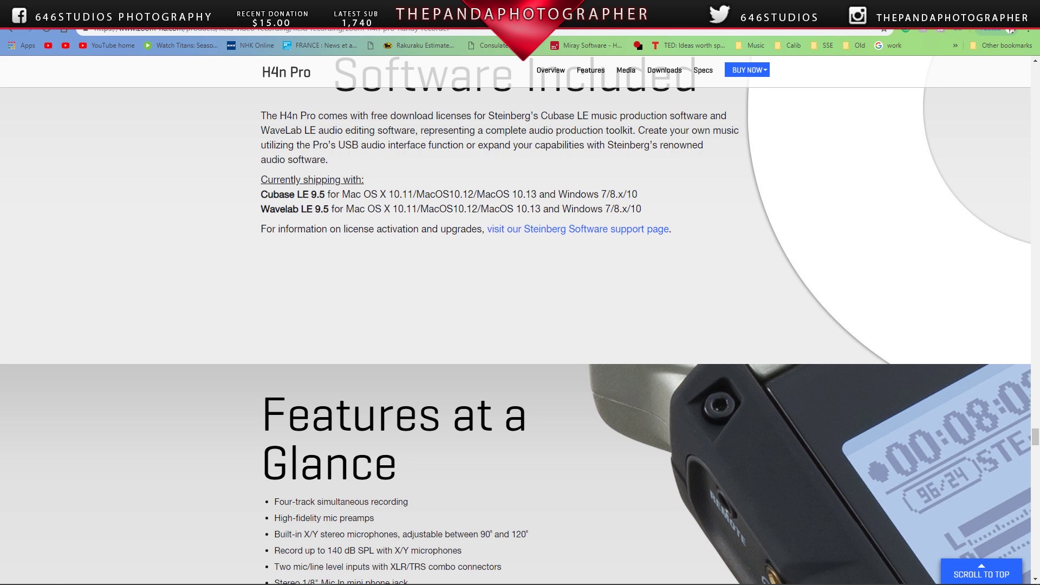
{"action": "left_click", "coordinate": [282, 577]}
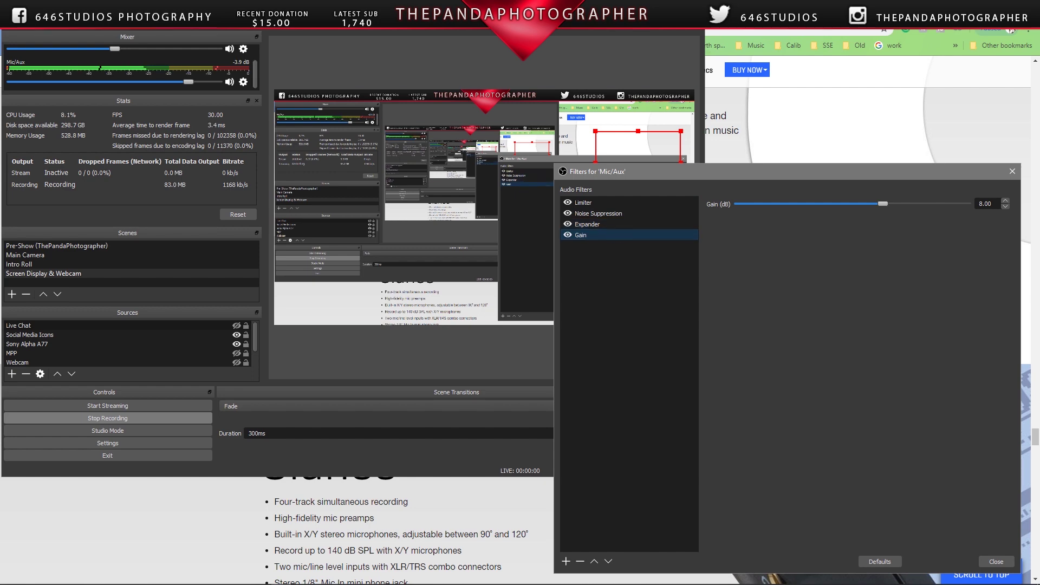
{"action": "key", "text": "alt+Tab"}
{"action": "key", "text": "ctrl+Tab"}
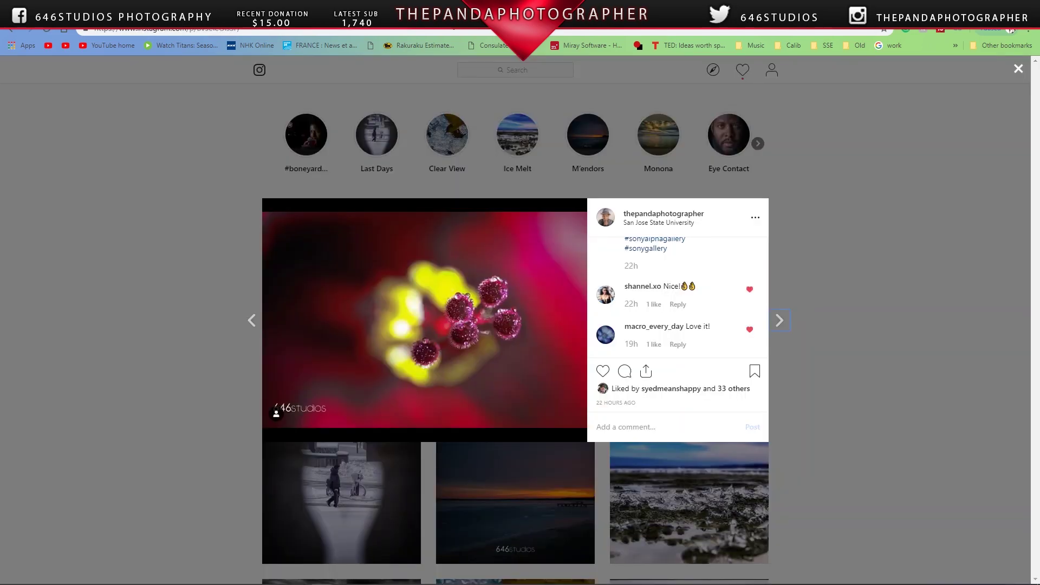
Skim the 646studios galleries page, then move on to the LinkedIn profile page.
{"action": "key", "text": "ctrl+Tab"}
{"action": "scroll", "coordinate": [470, 394], "scroll_direction": "up", "scroll_amount": 4}
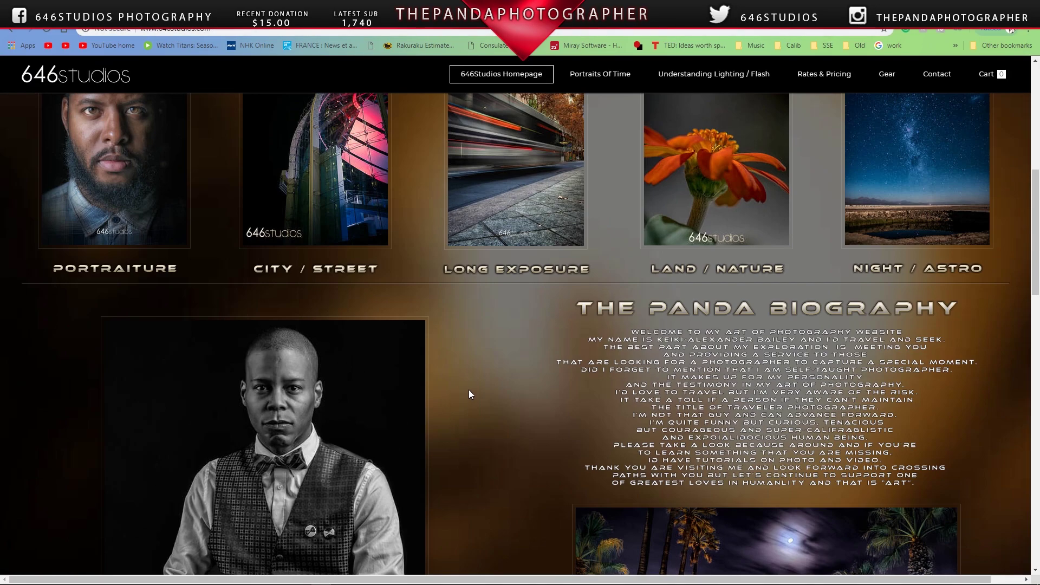
{"action": "scroll", "coordinate": [471, 384], "scroll_direction": "up", "scroll_amount": 7}
{"action": "scroll", "coordinate": [472, 381], "scroll_direction": "down", "scroll_amount": 2}
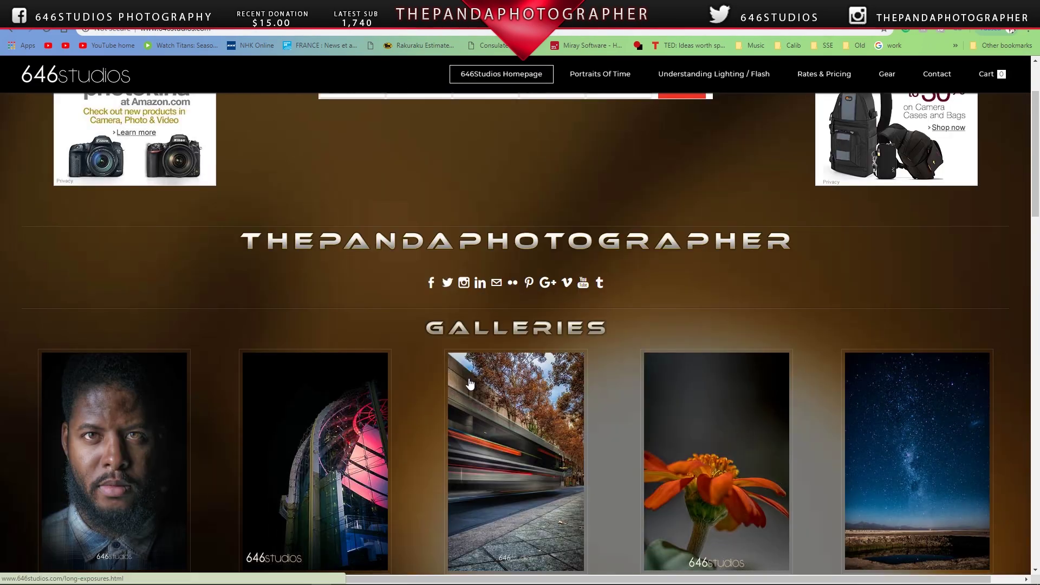
{"action": "key", "text": "ctrl+Tab"}
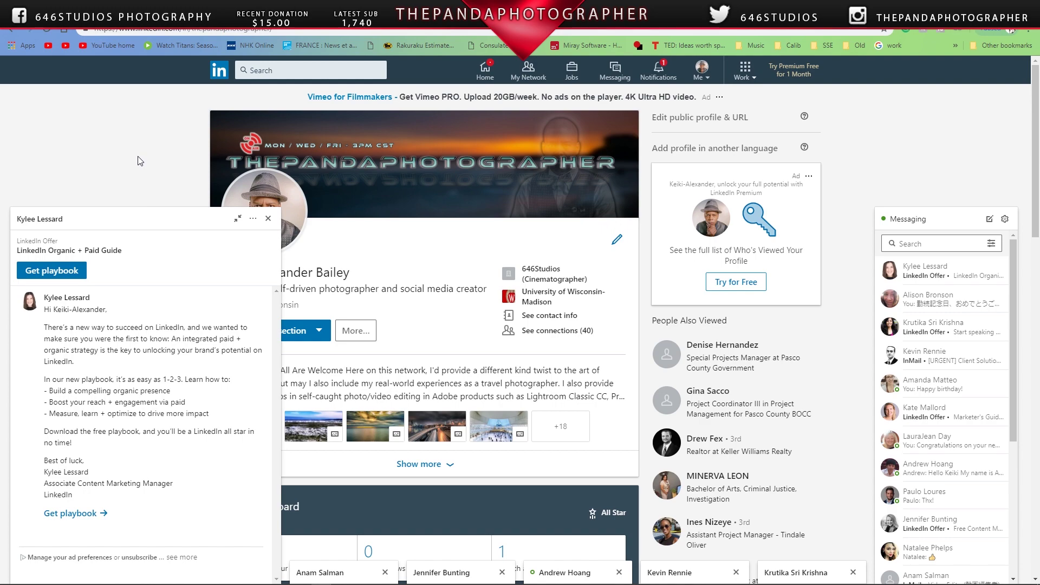
{"action": "scroll", "coordinate": [518, 233], "scroll_direction": "down", "scroll_amount": 10}
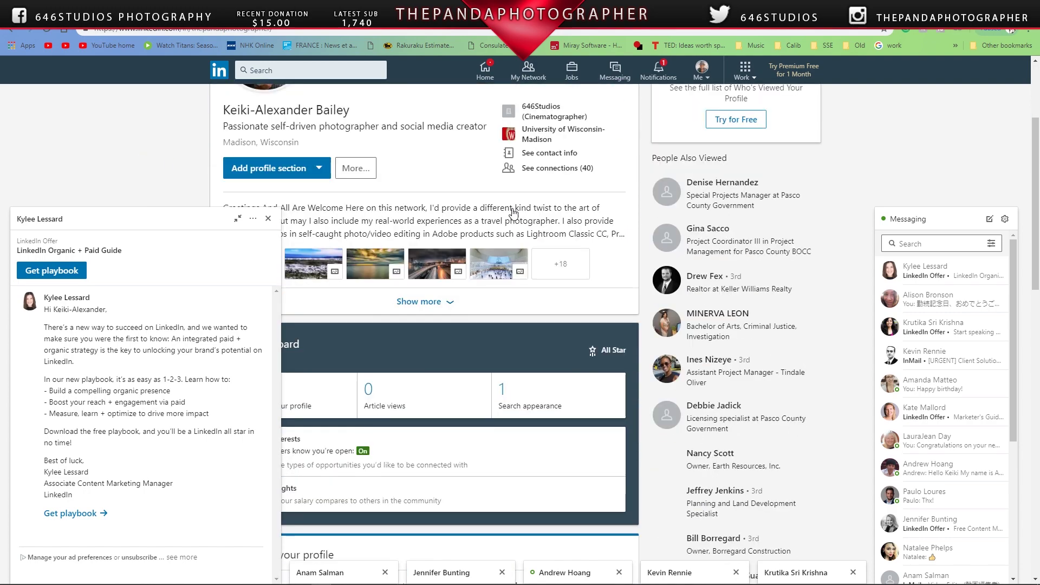
{"action": "scroll", "coordinate": [522, 246], "scroll_direction": "up", "scroll_amount": 7}
{"action": "scroll", "coordinate": [521, 246], "scroll_direction": "up", "scroll_amount": 4}
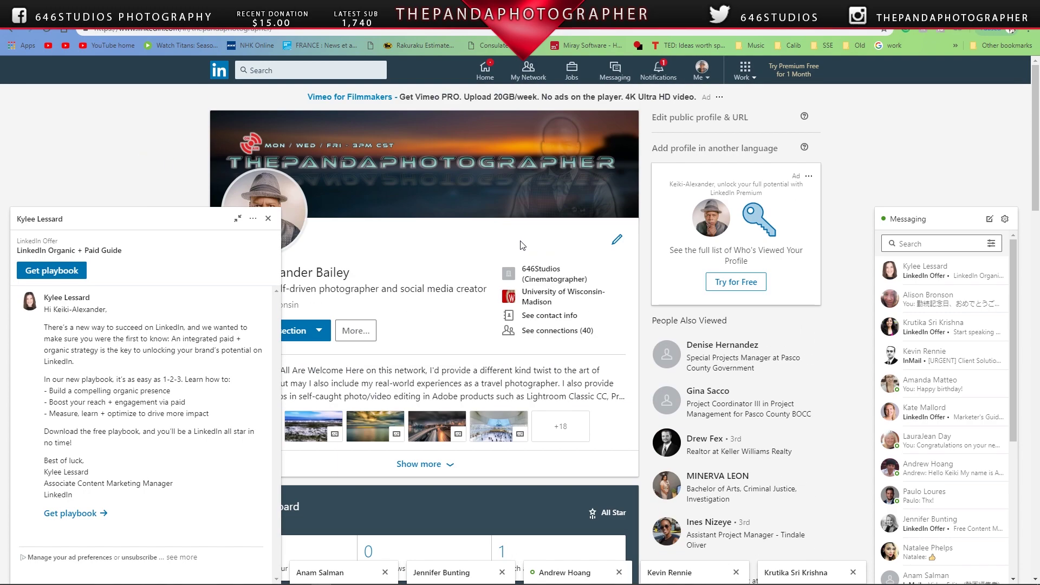